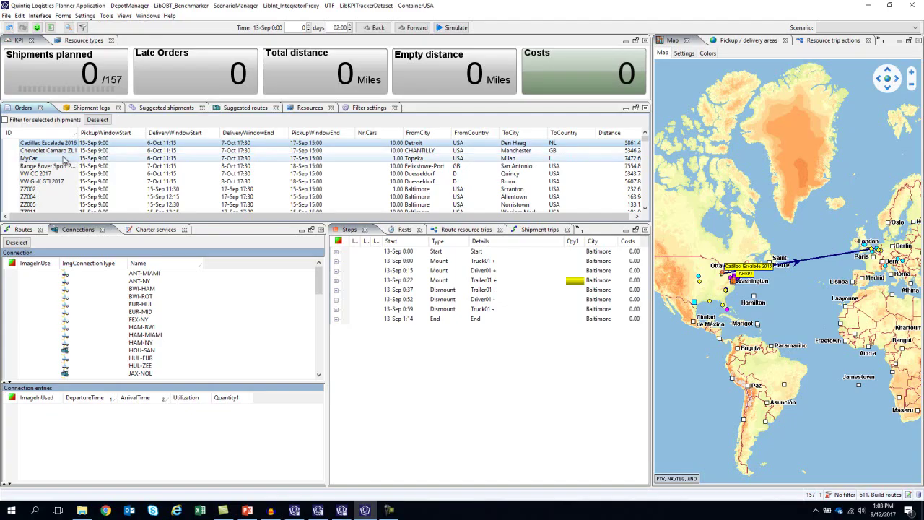
# Step: Show the MyCar and VW CC 2017 shipment legs on the map, and bring up the list of truck routes
pyautogui.click(89, 108)
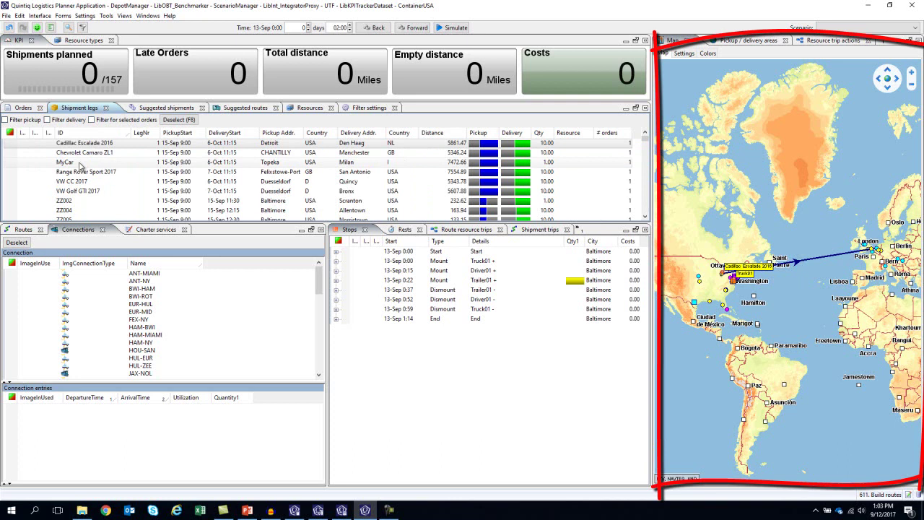
pyautogui.moveTo(80, 165)
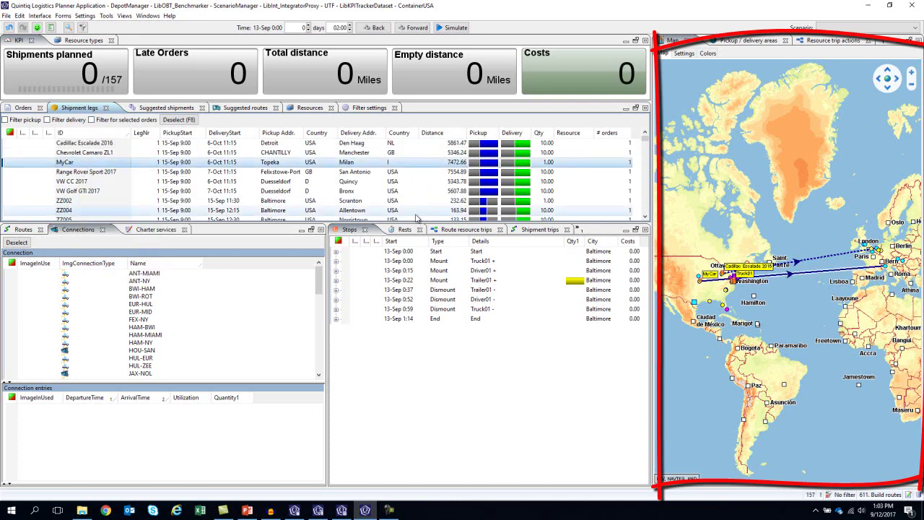
pyautogui.click(169, 183)
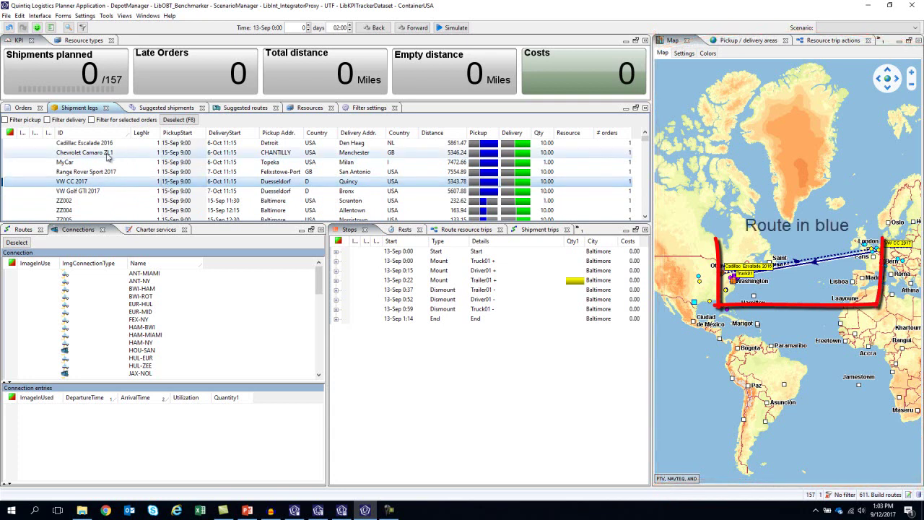
pyautogui.click(30, 231)
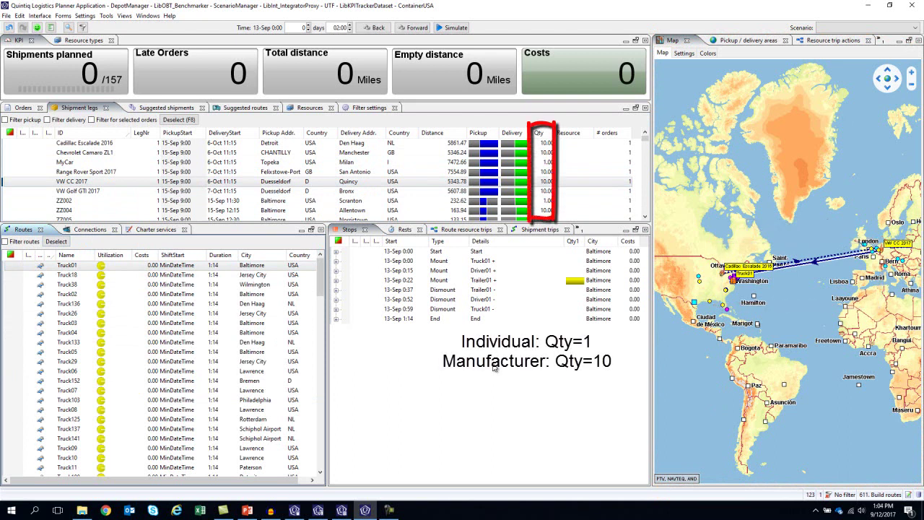
# Step: Select all shipment legs to display them together on the map, and view the details of VW CC 2017
pyautogui.click(339, 173)
pyautogui.hotkey('ctrl', 'a')
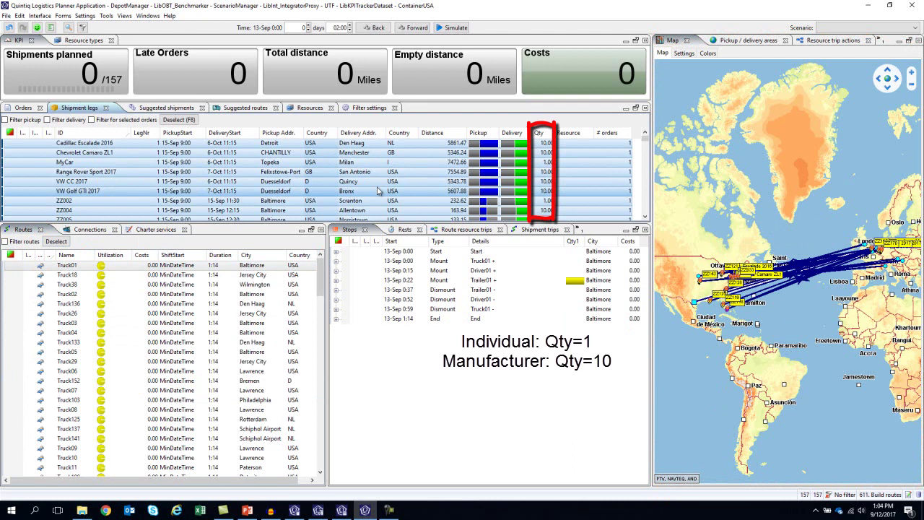
pyautogui.scroll(-2, 829, 256)
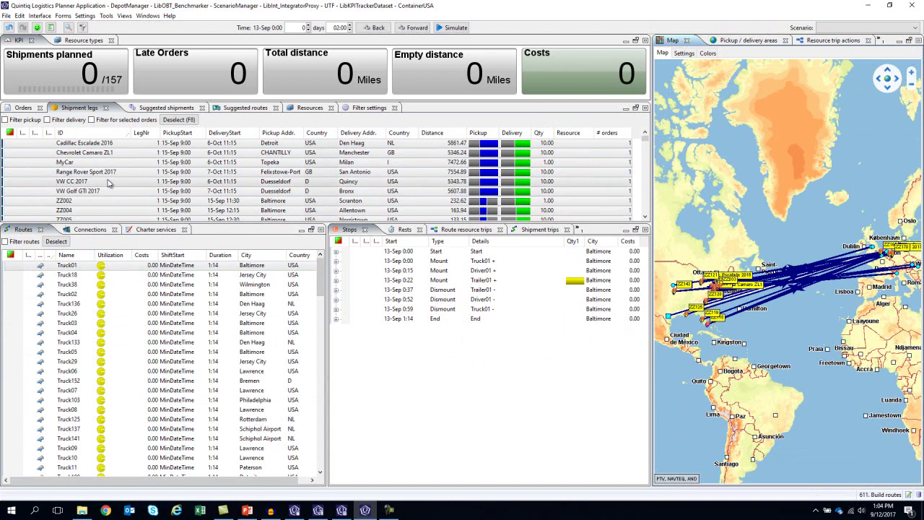
pyautogui.moveTo(110, 184)
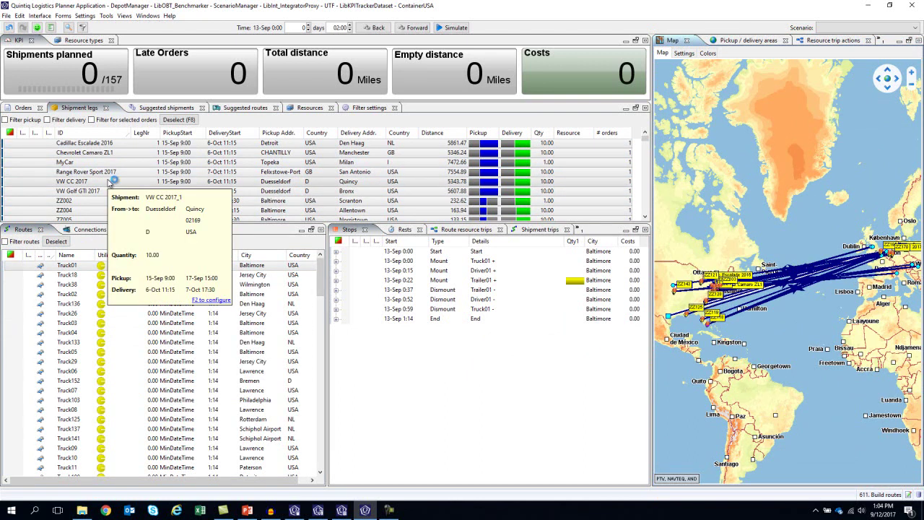
# Step: View the scheduled departures of the EUR-HUL connection, and clear the selection of shipment legs
pyautogui.click(89, 229)
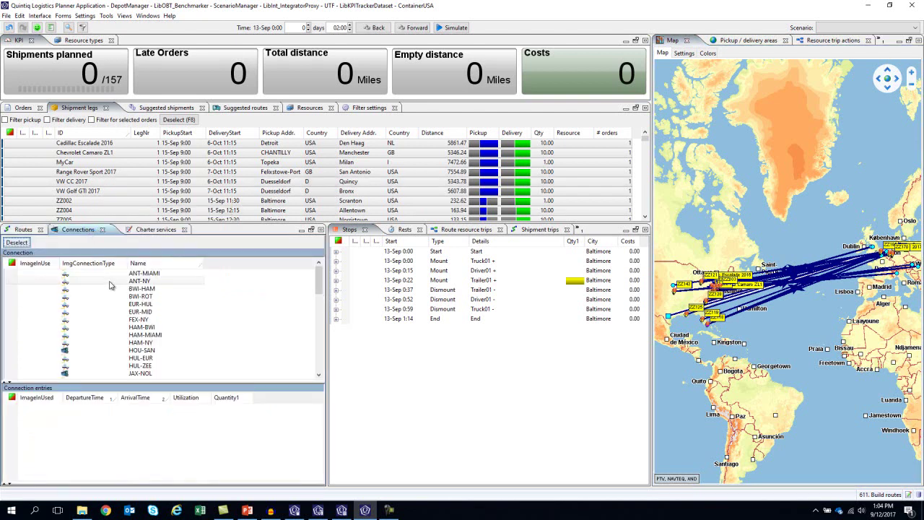
pyautogui.click(110, 319)
pyautogui.click(122, 306)
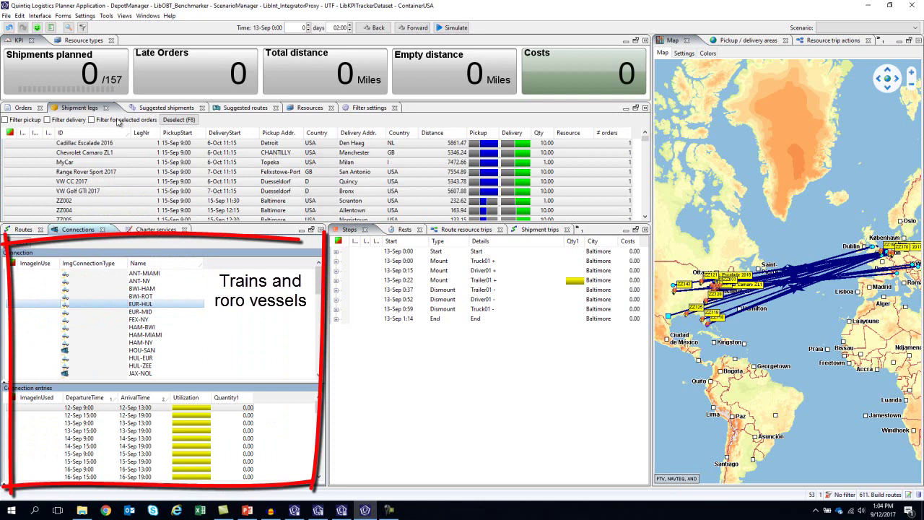
pyautogui.press('F8')
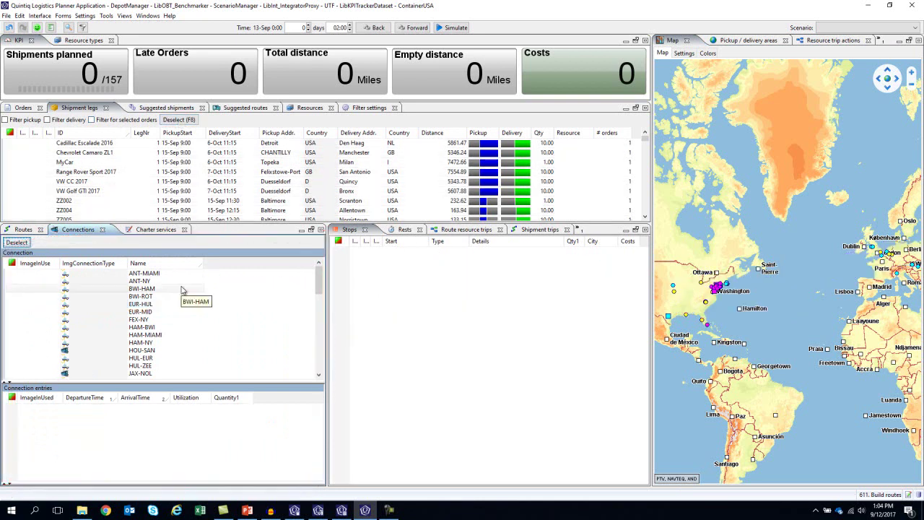
# Step: Assign the Cadillac Escalade 2016 shipment to the NY-ROT connection and plan its Detroit–Manhattan and Rotterdam–Den Haag legs
pyautogui.click(80, 163)
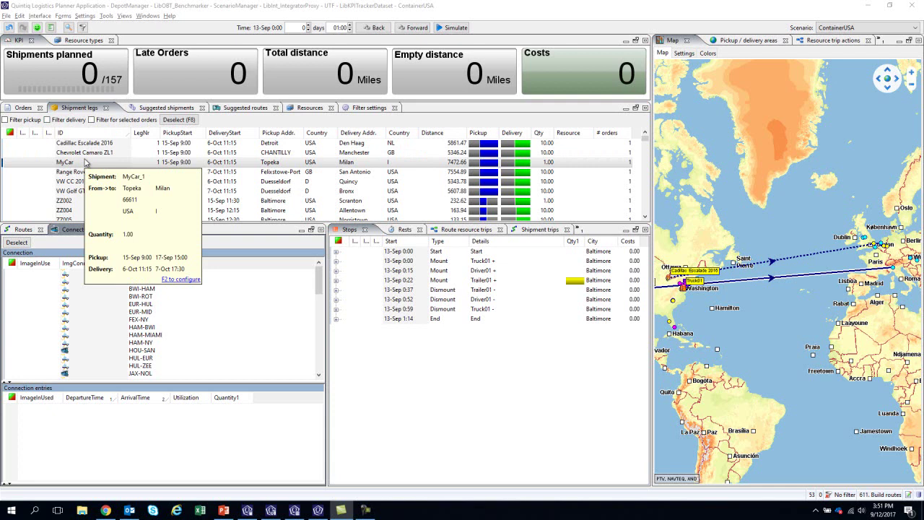
pyautogui.scroll(-6, 192, 334)
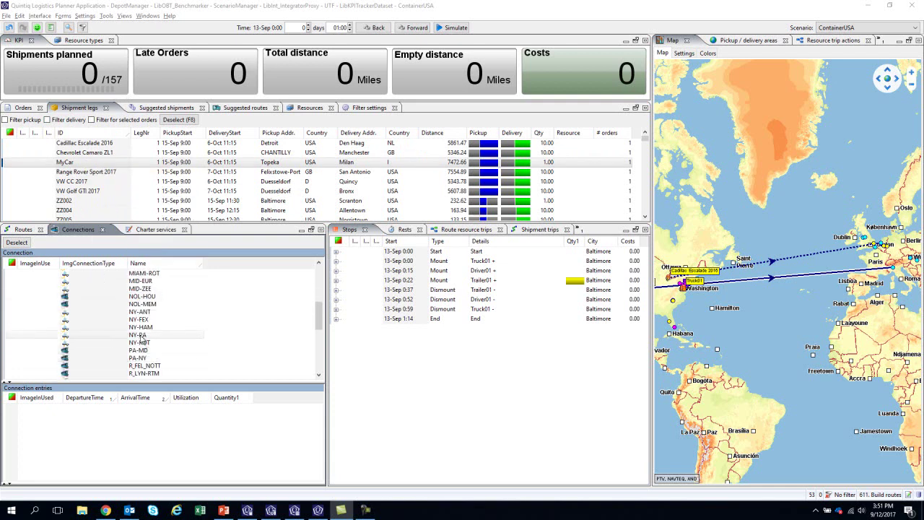
pyautogui.click(148, 344)
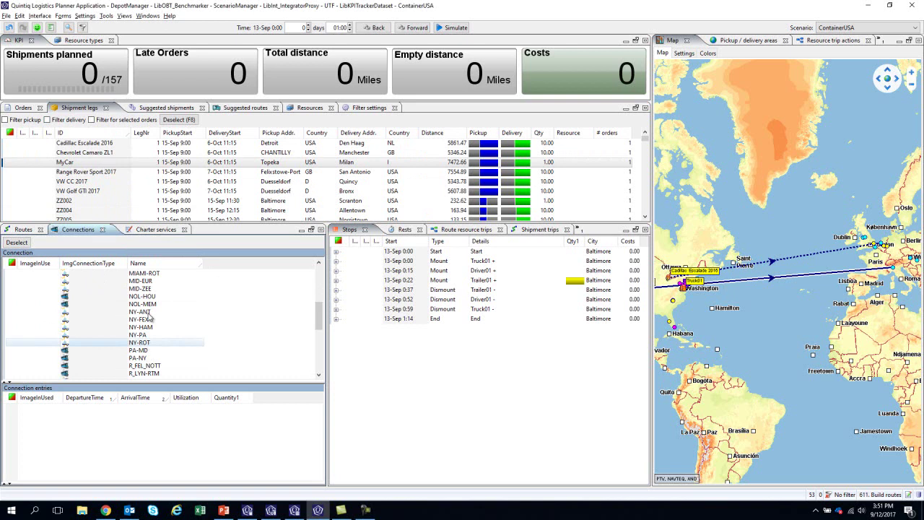
pyautogui.click(77, 144)
pyautogui.moveTo(78, 144)
pyautogui.mouseDown()
pyautogui.moveTo(94, 168)
pyautogui.moveTo(102, 318)
pyautogui.moveTo(114, 350)
pyautogui.mouseUp()
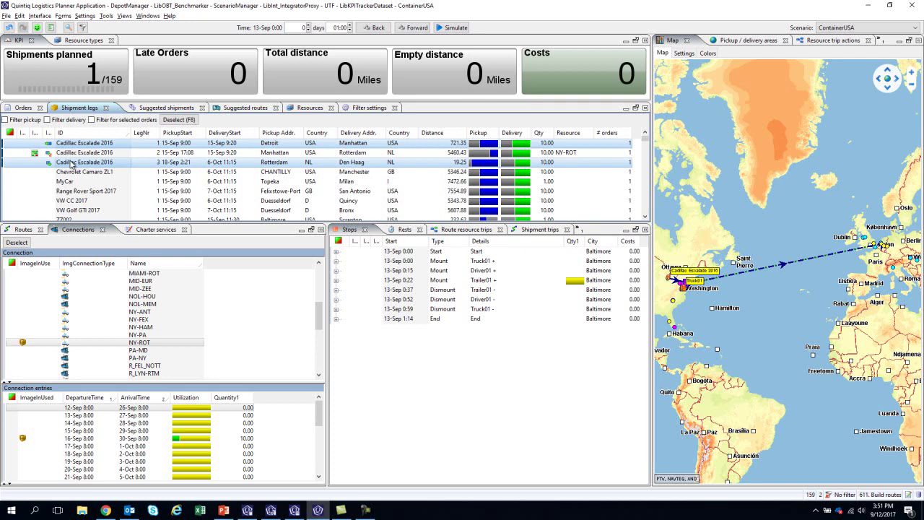
pyautogui.rightClick(73, 163)
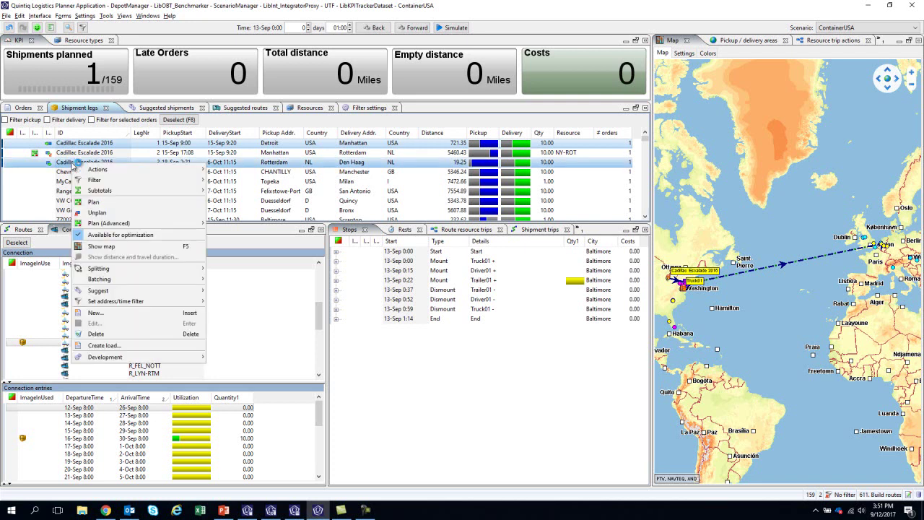
pyautogui.click(113, 205)
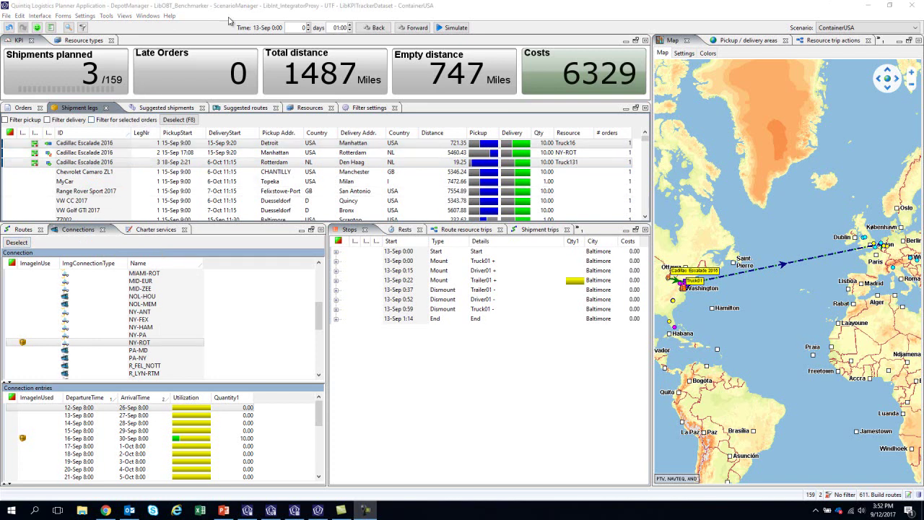
# Step: Start the optimizer to plan the shipments automatically
pyautogui.click(125, 16)
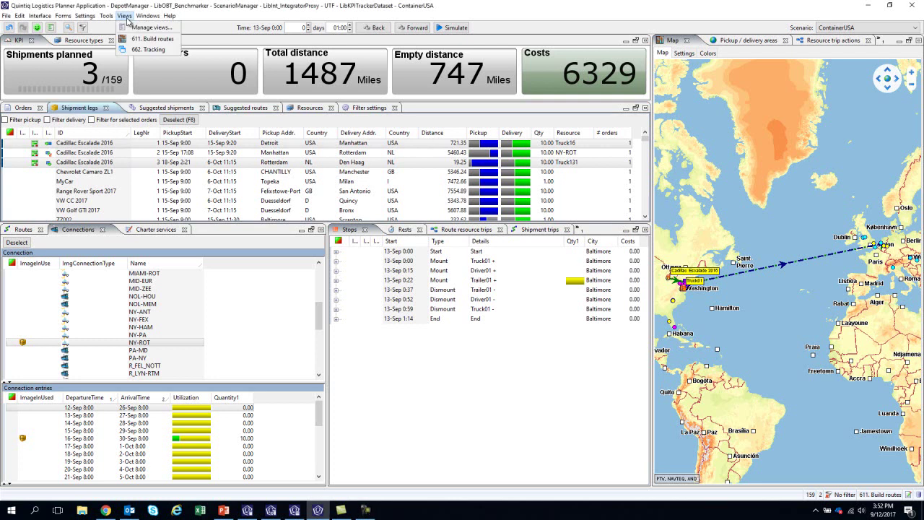
pyautogui.click(139, 16)
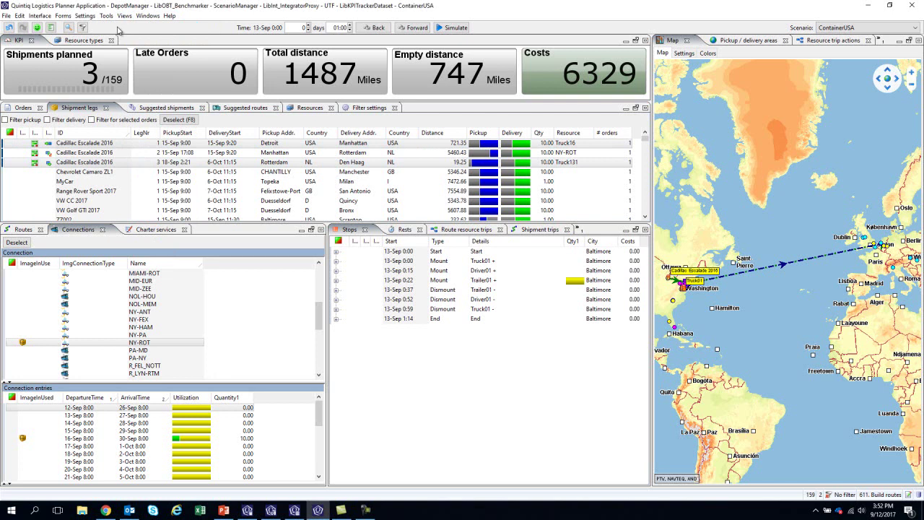
pyautogui.click(106, 16)
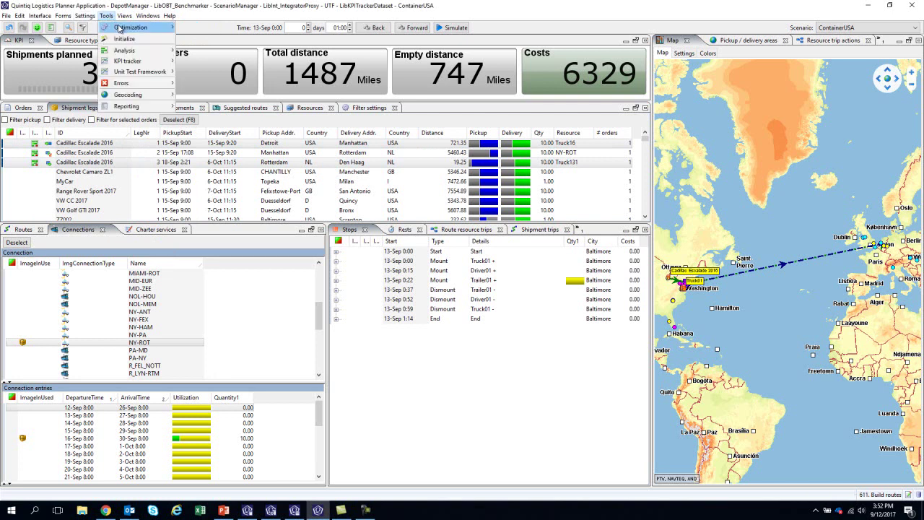
pyautogui.moveTo(119, 29)
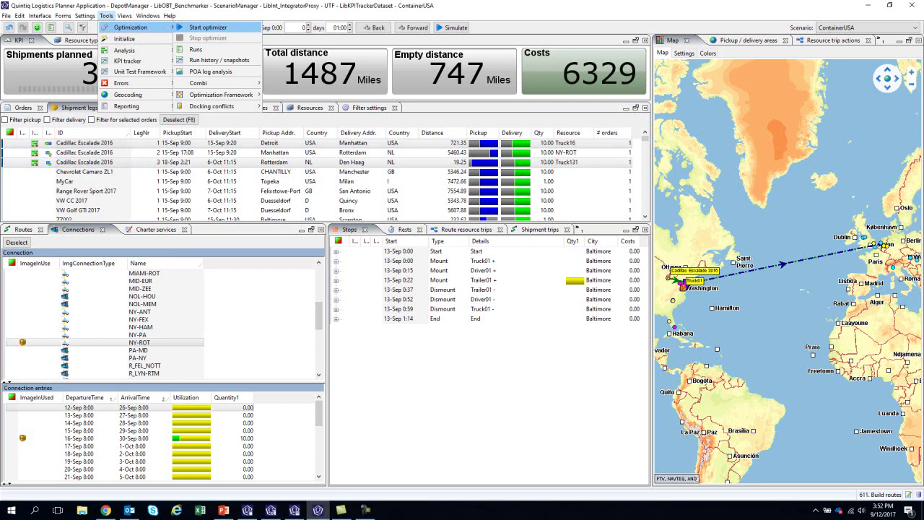
pyautogui.click(206, 28)
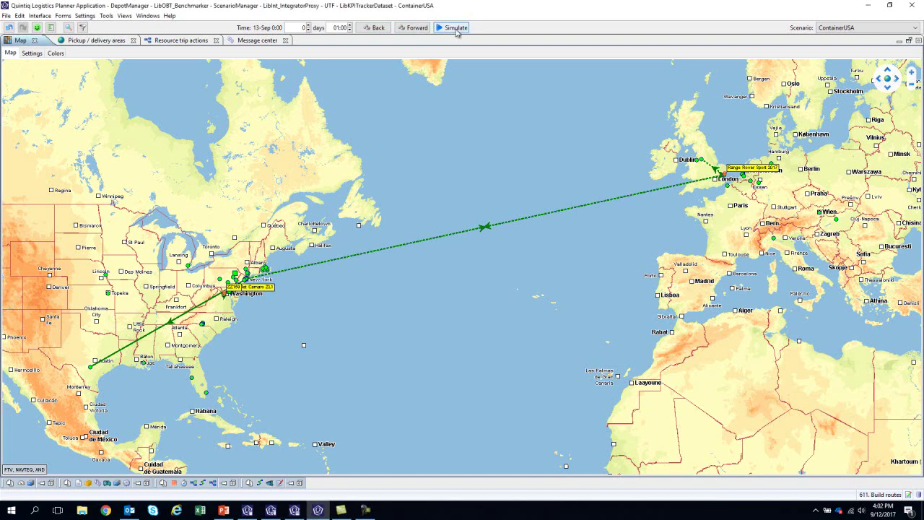
# Step: Start the simulation of the plan on the map and raise its time step to 10:00 hours
pyautogui.click(455, 28)
pyautogui.click(352, 25)
pyautogui.click(352, 25)
pyautogui.click(351, 25)
pyautogui.click(352, 25)
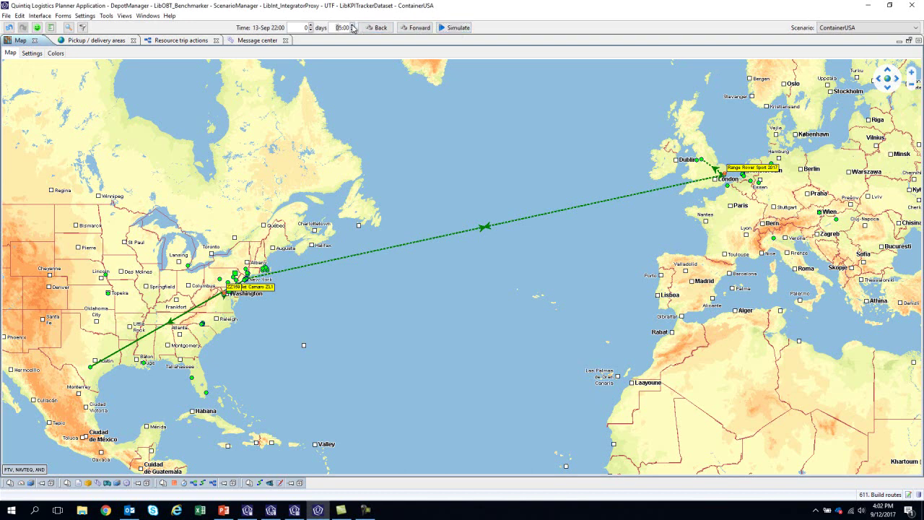
pyautogui.click(351, 25)
pyautogui.click(352, 26)
pyautogui.click(351, 25)
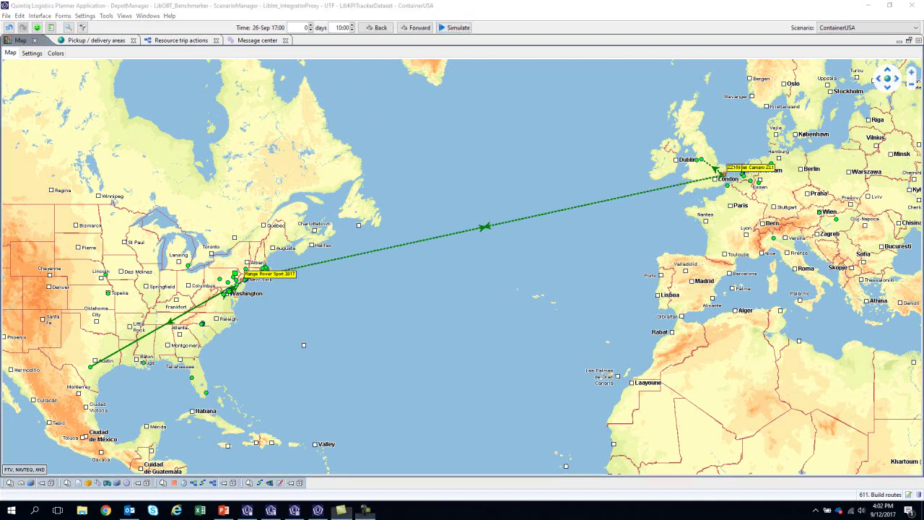
# Step: Switch to the 662. Tracking view and run the simulation with the time step raised to 05:00 hours
pyautogui.click(874, 494)
pyautogui.click(877, 421)
pyautogui.click(456, 29)
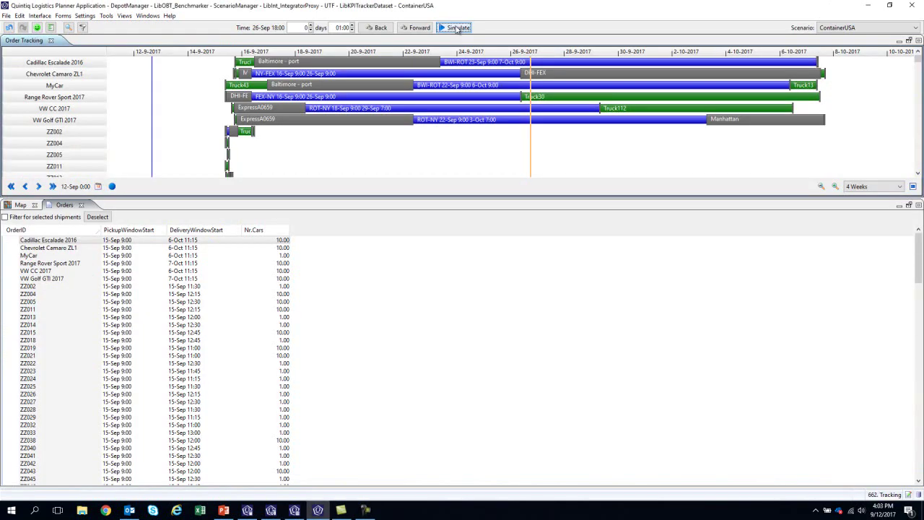
pyautogui.click(350, 25)
pyautogui.click(350, 25)
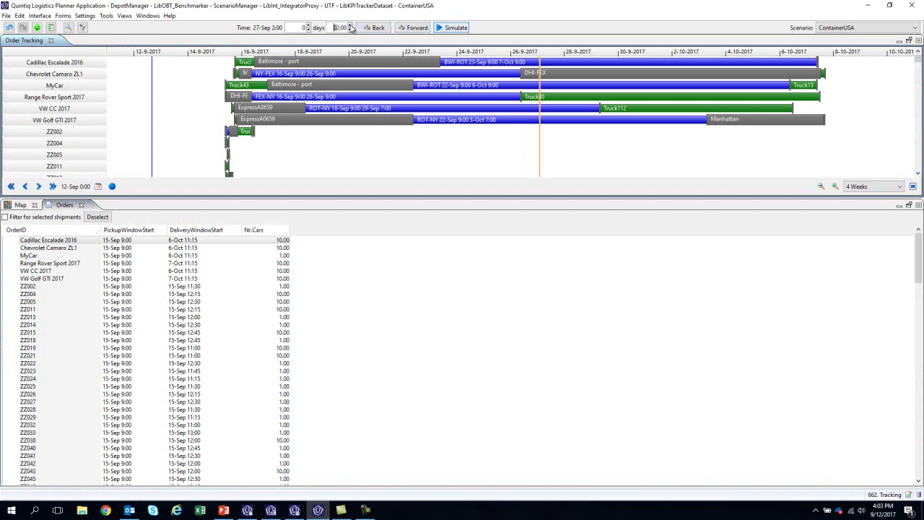
pyautogui.click(350, 24)
pyautogui.click(350, 25)
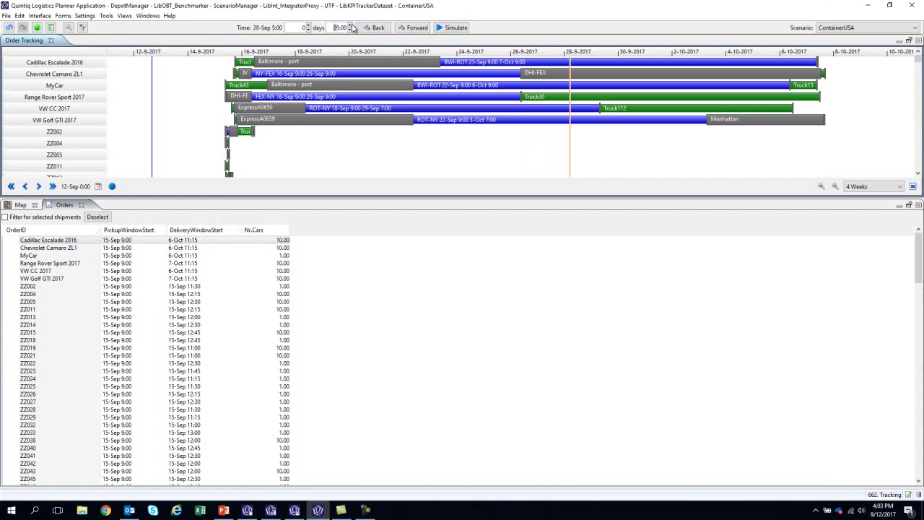
# Step: Show the map below the order tracking chart, framed on North America and Europe to follow the Cadillac Escalade 2016 shipment
pyautogui.click(24, 205)
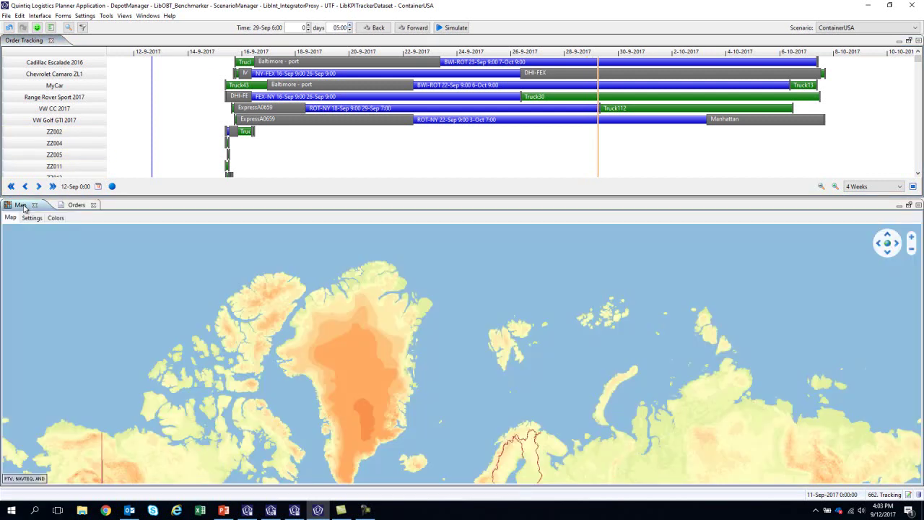
pyautogui.scroll(-2, 424, 332)
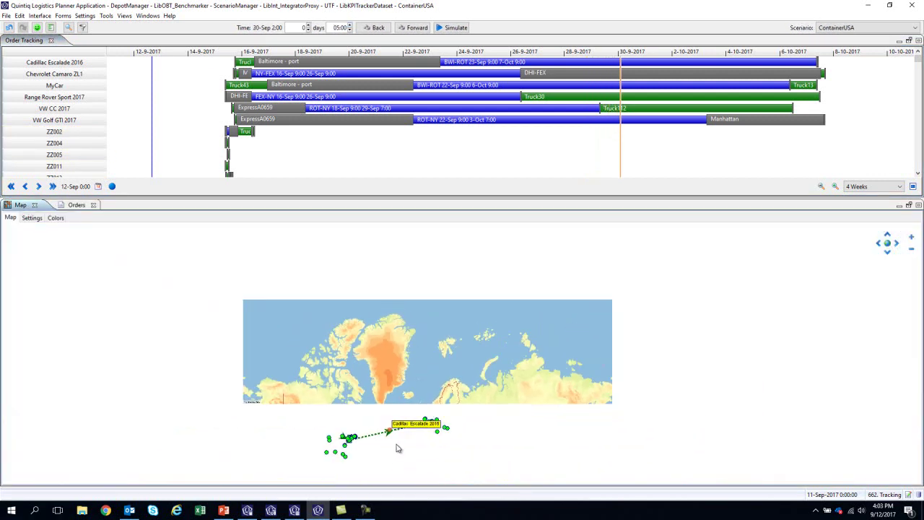
pyautogui.scroll(1, 406, 381)
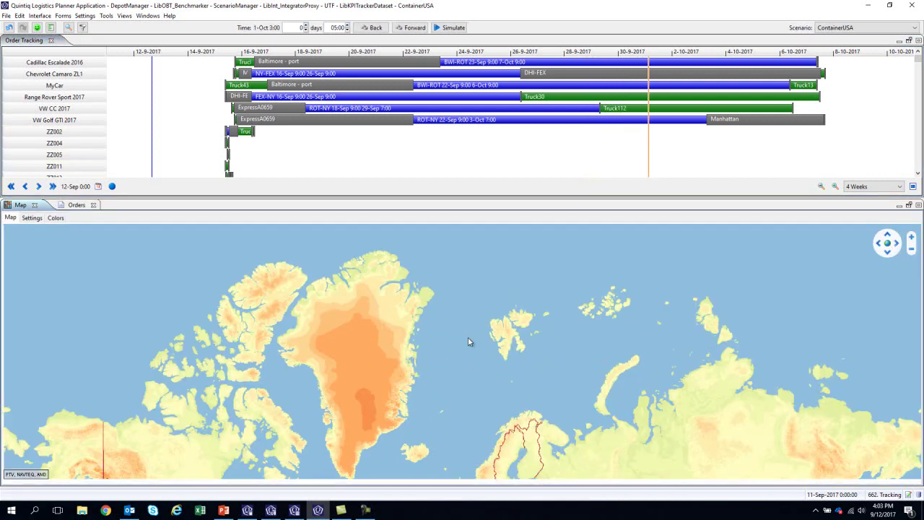
pyautogui.moveTo(468, 337); pyautogui.dragTo(470, 254)
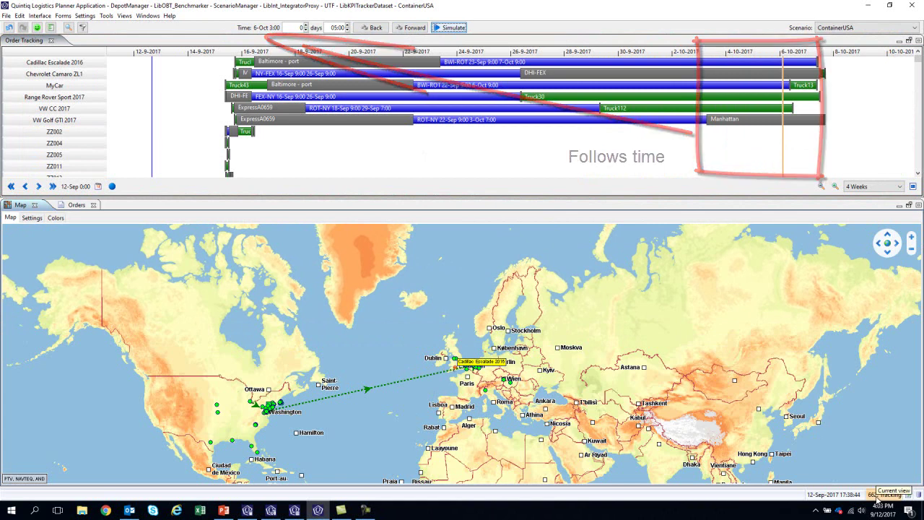
# Step: Return to the 611. Build routes view and list the stops of the Truck32 route, selecting the ZZ046_1 delivery in Baltimore
pyautogui.click(881, 496)
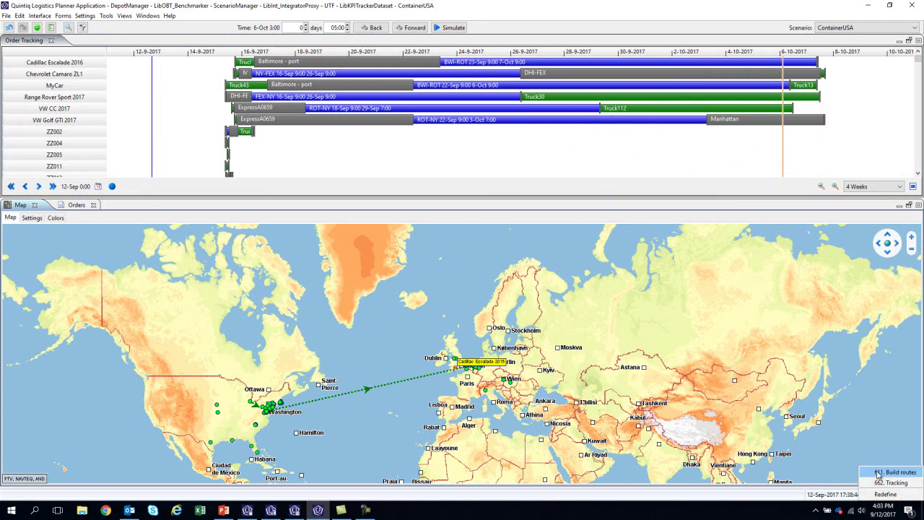
pyautogui.click(879, 474)
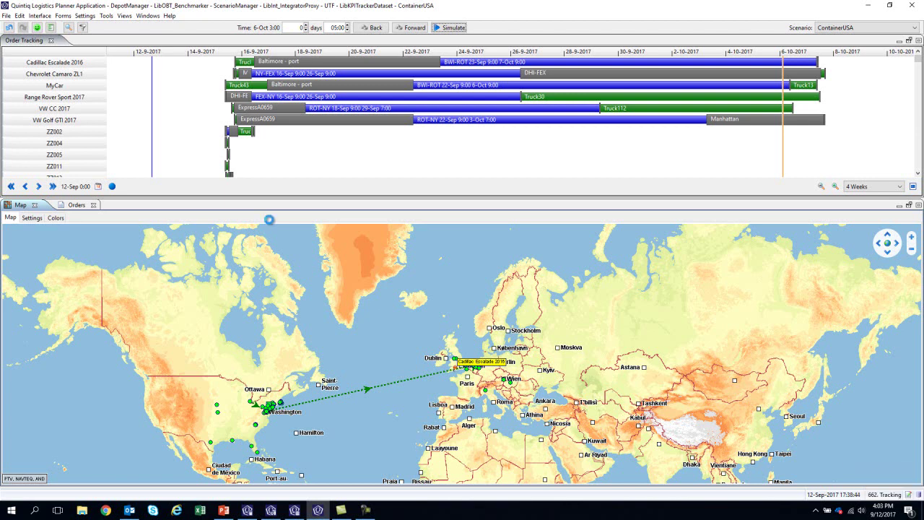
pyautogui.click(23, 229)
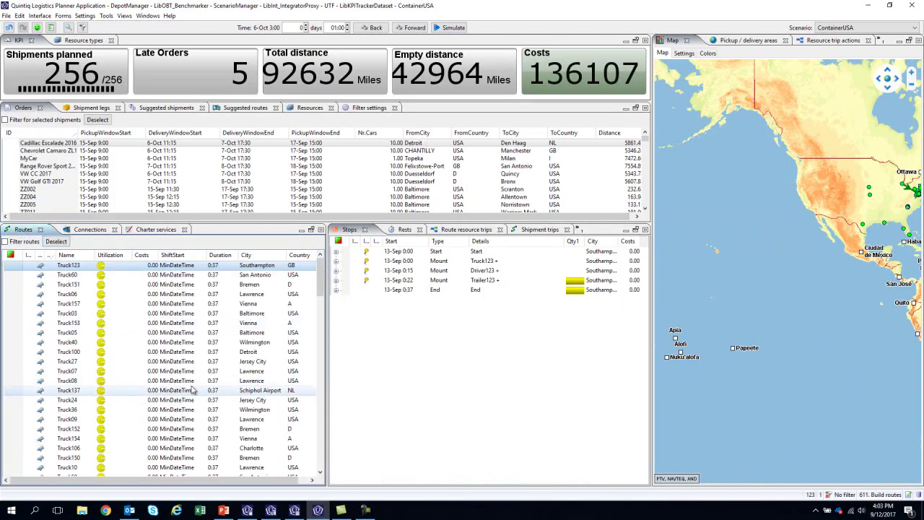
pyautogui.click(156, 418)
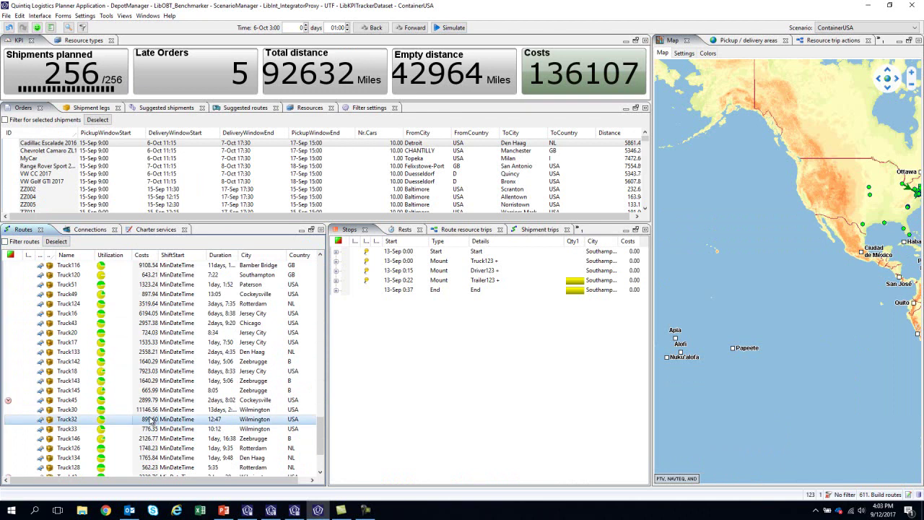
pyautogui.rightClick(401, 367)
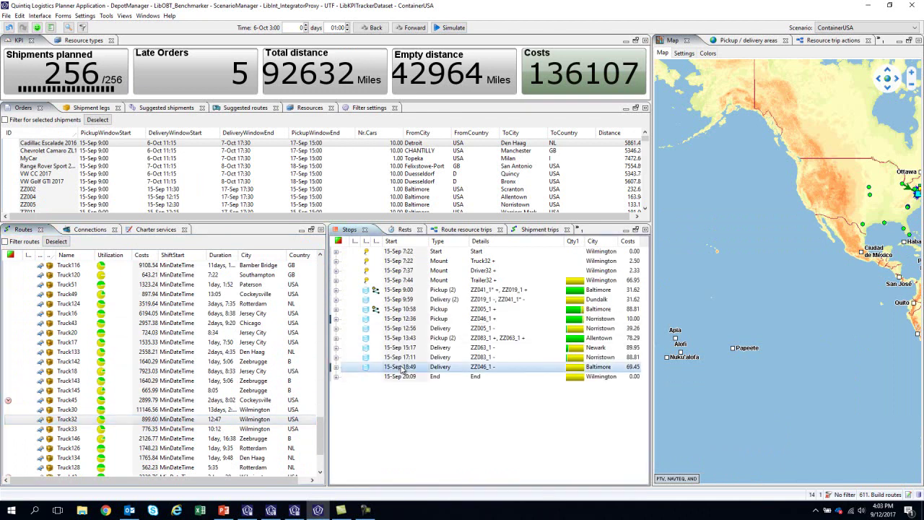
# Step: Release the stops of the Truck32 route up to the ZZ046_1 delivery in Baltimore
pyautogui.click(436, 349)
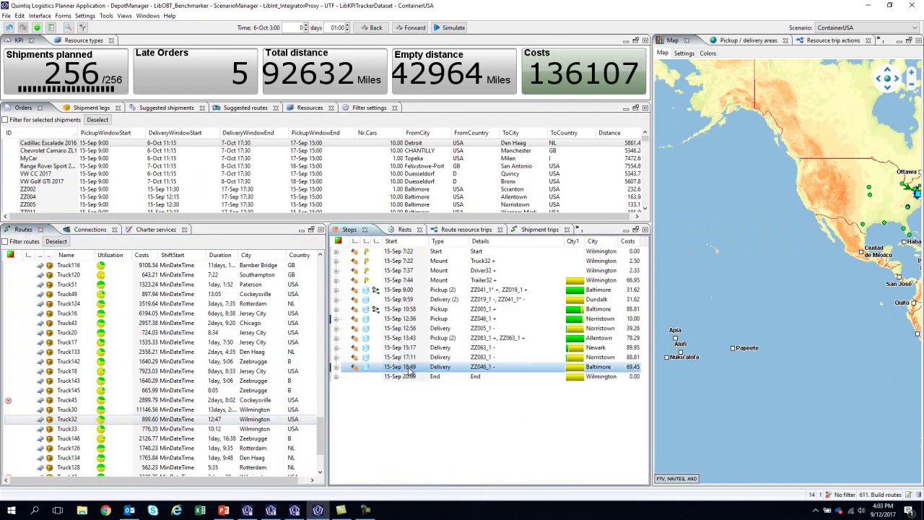
pyautogui.rightClick(410, 369)
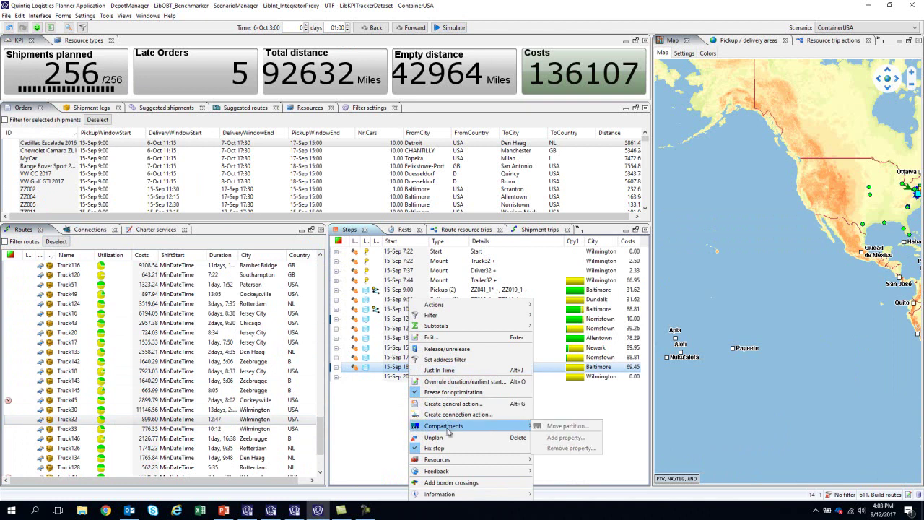
pyautogui.click(398, 359)
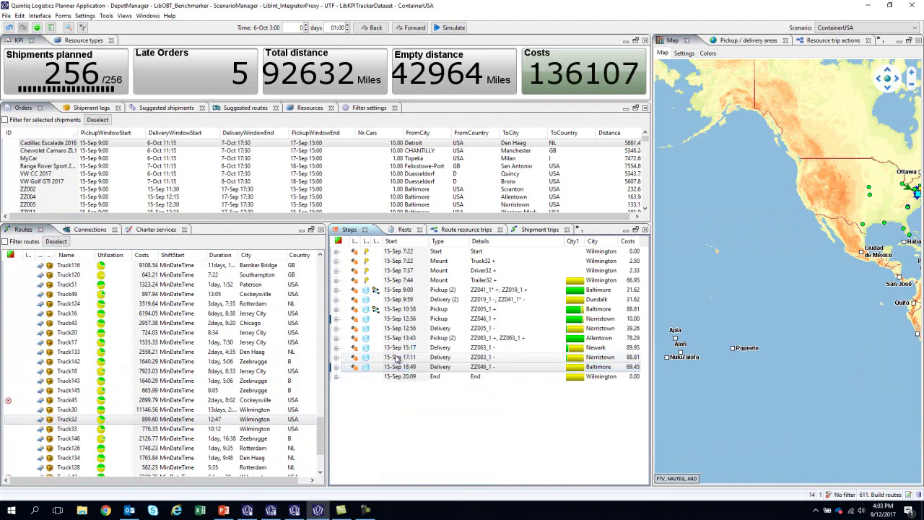
# Step: Record End action feedback for the ZZ083_1 delivery in Norristown, with 2:00:00 remaining post action and a comment starting with "flat"
pyautogui.rightClick(398, 359)
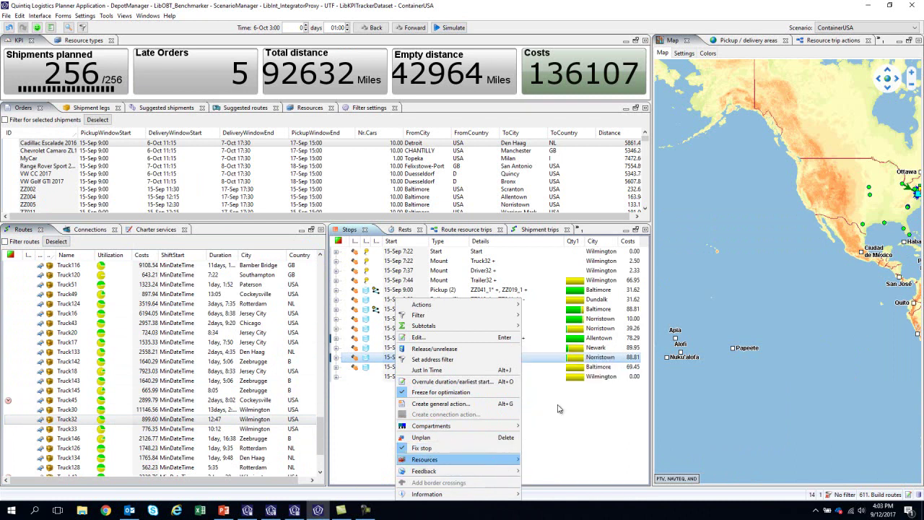
pyautogui.moveTo(504, 472)
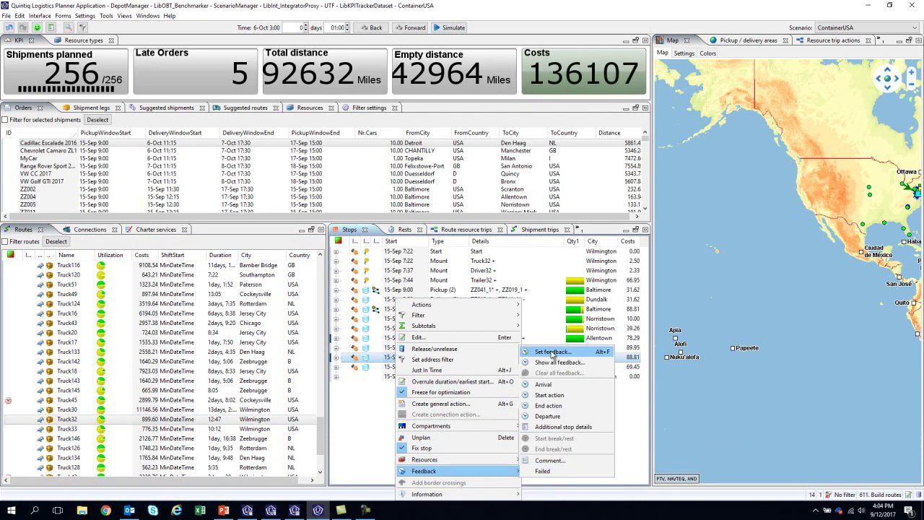
pyautogui.click(564, 353)
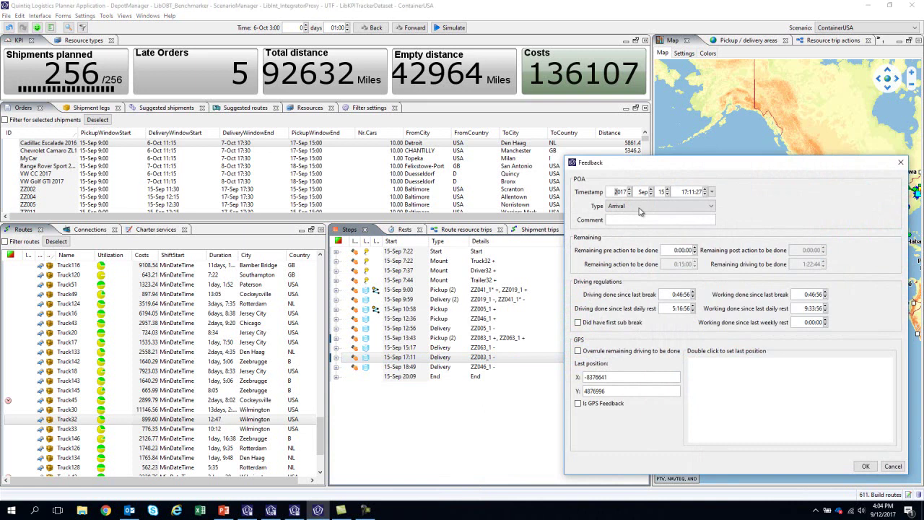
pyautogui.click(643, 207)
pyautogui.click(625, 232)
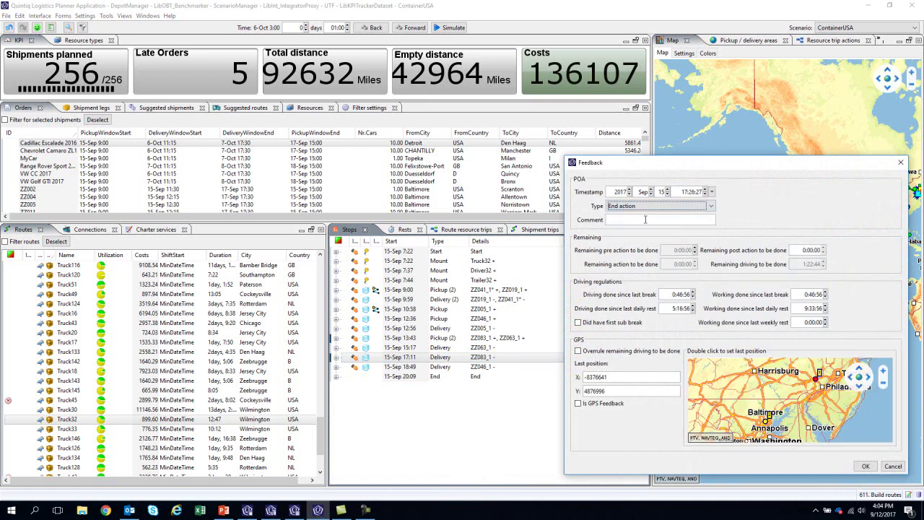
pyautogui.click(805, 250)
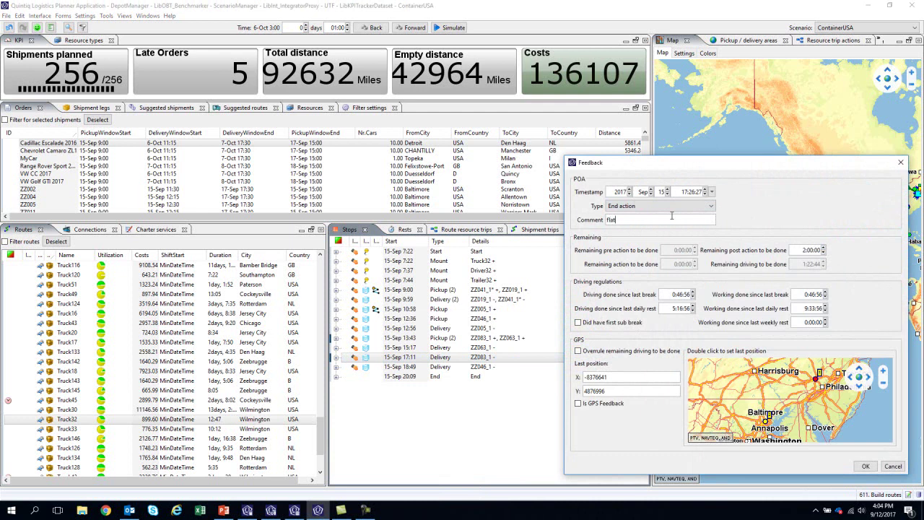
pyautogui.click(866, 465)
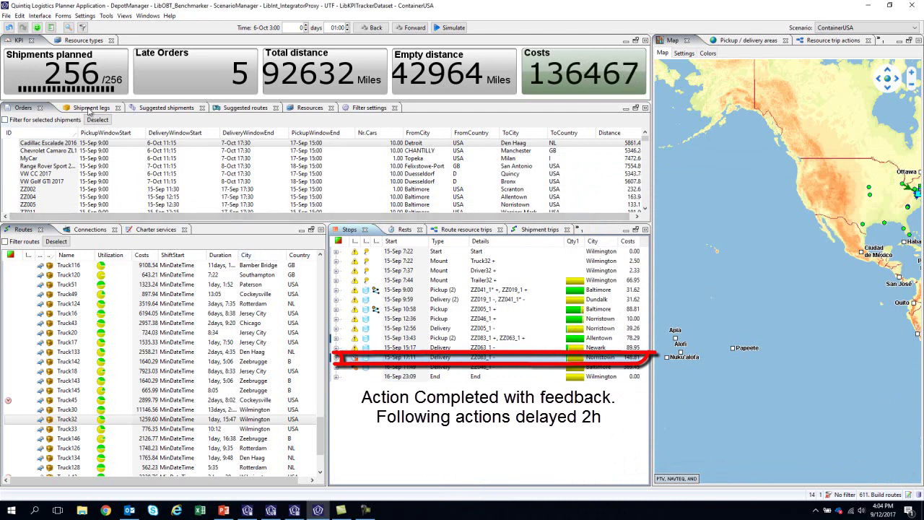
# Step: Start a new order from the shipment legs list and choose Tienen in Belgium as its pickup address
pyautogui.click(86, 107)
pyautogui.rightClick(99, 172)
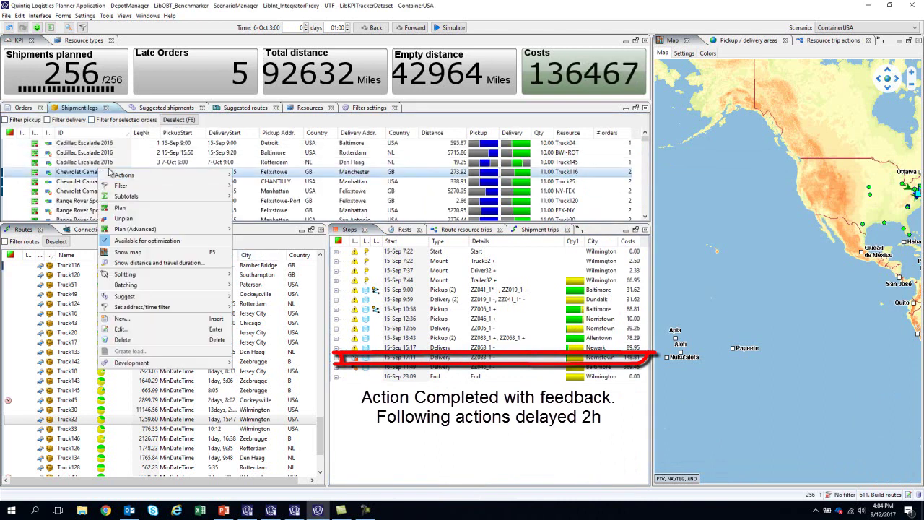
pyautogui.click(133, 315)
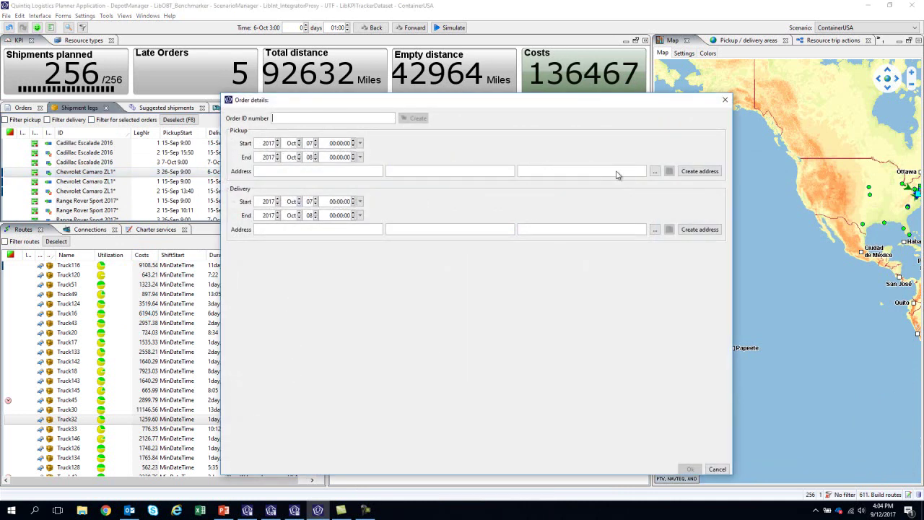
pyautogui.click(656, 172)
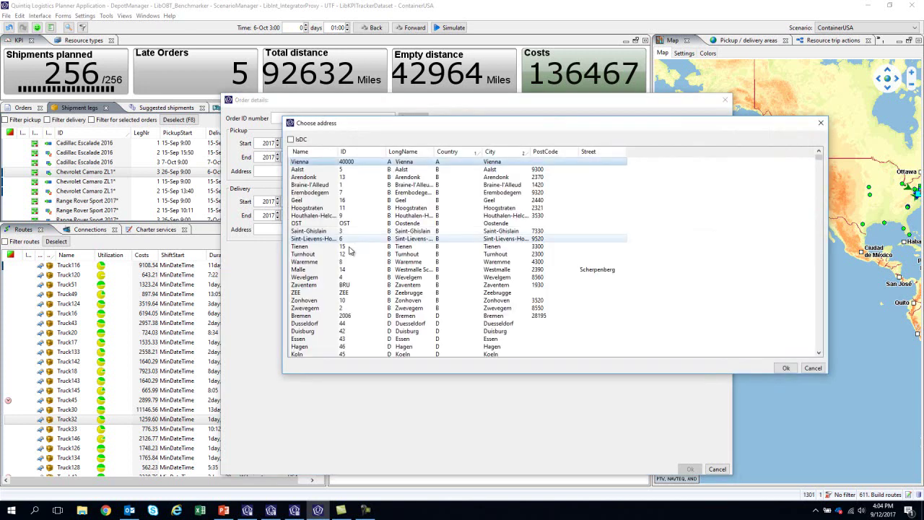
pyautogui.click(350, 248)
pyautogui.press('Return')
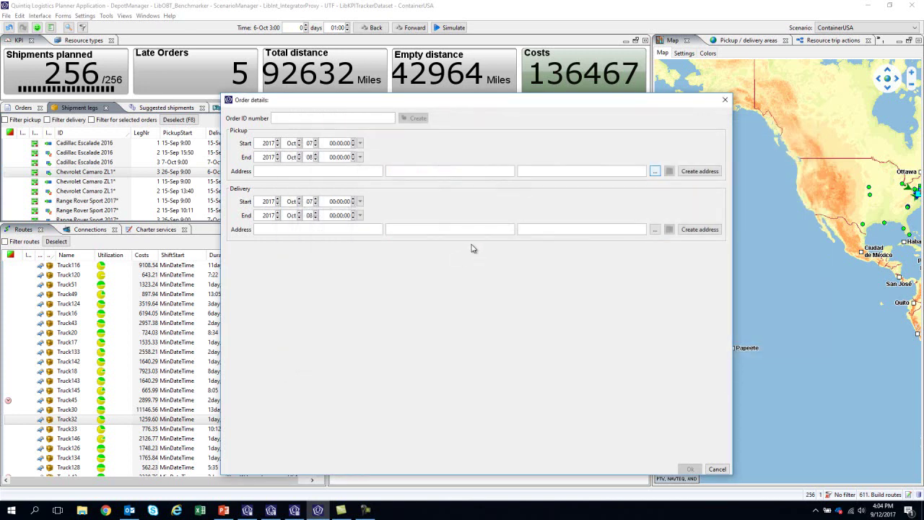
# Step: Choose Dusseldorf as the delivery address and create the order with the ID "new"
pyautogui.click(655, 230)
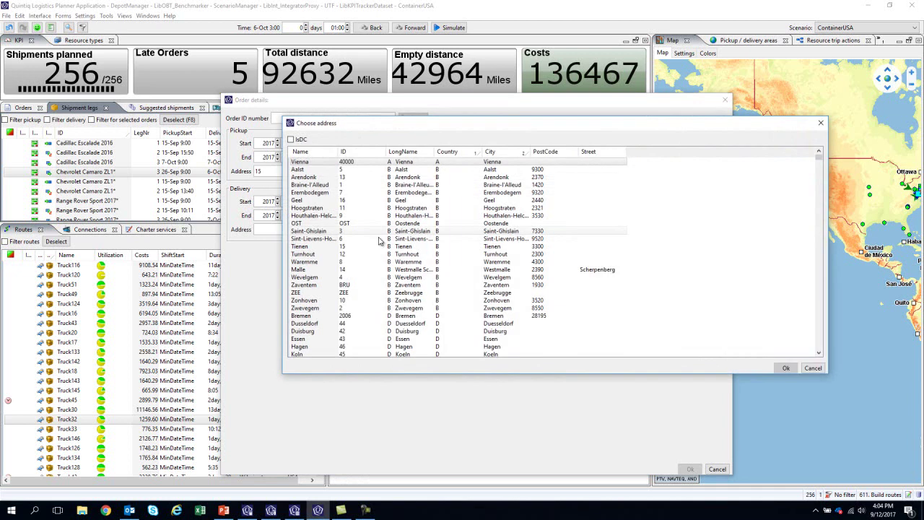
pyautogui.click(304, 323)
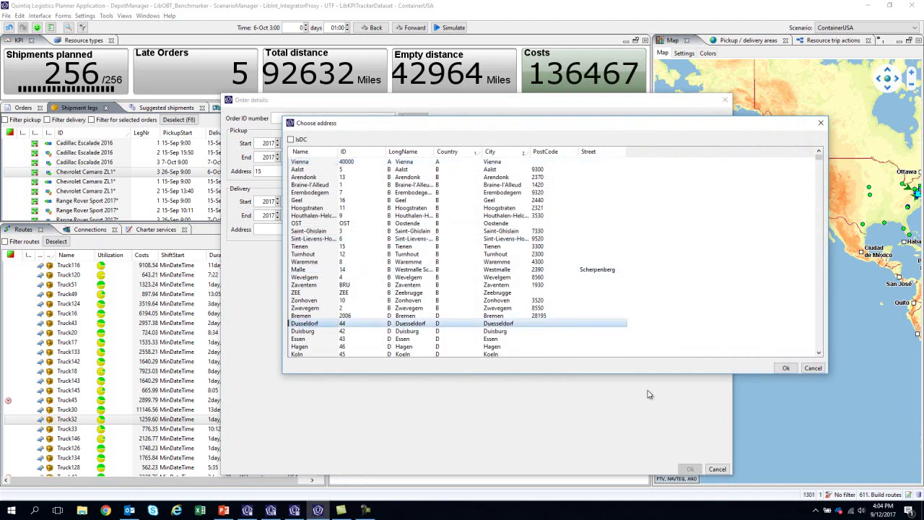
pyautogui.click(786, 368)
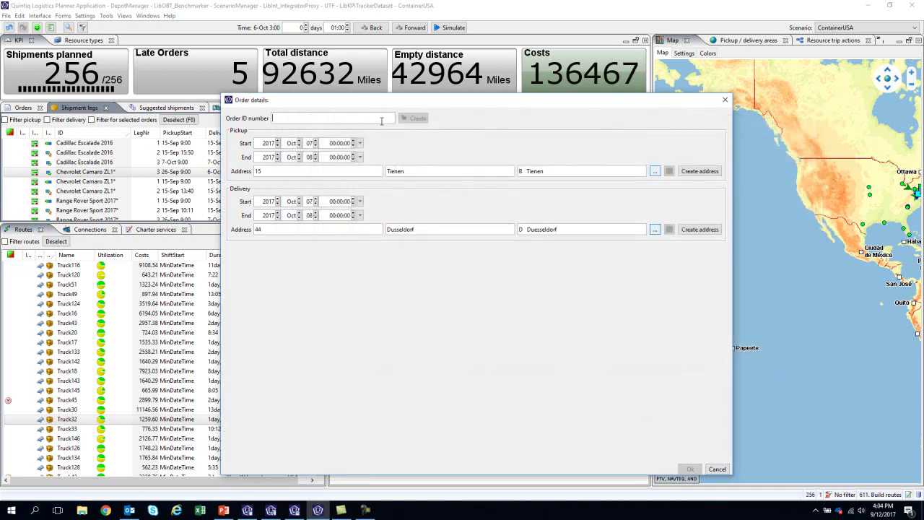
pyautogui.write('new')
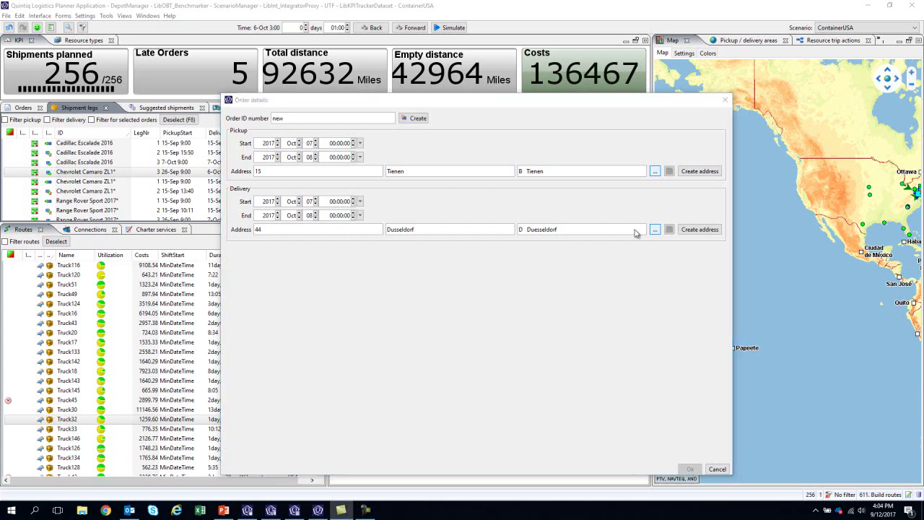
pyautogui.click(408, 119)
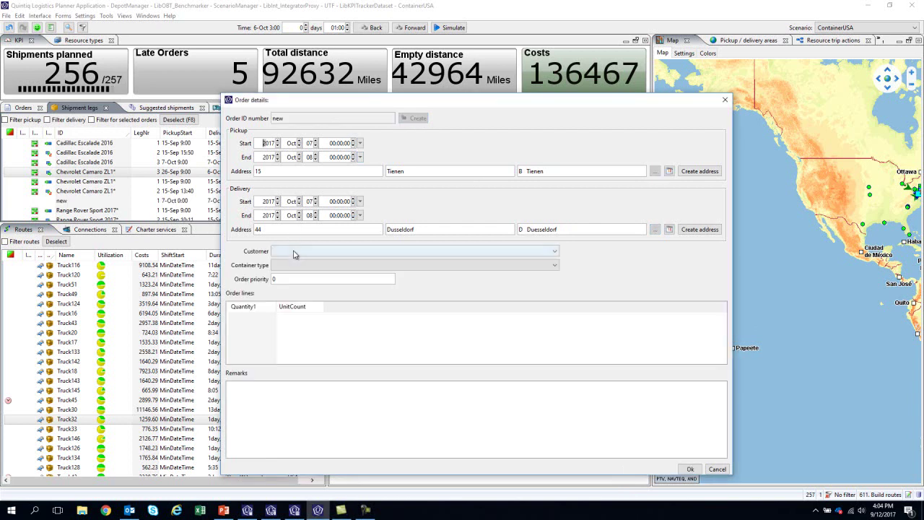
# Step: Assign CustomerA to the new order and set its order priority to 1
pyautogui.click(294, 253)
pyautogui.click(292, 277)
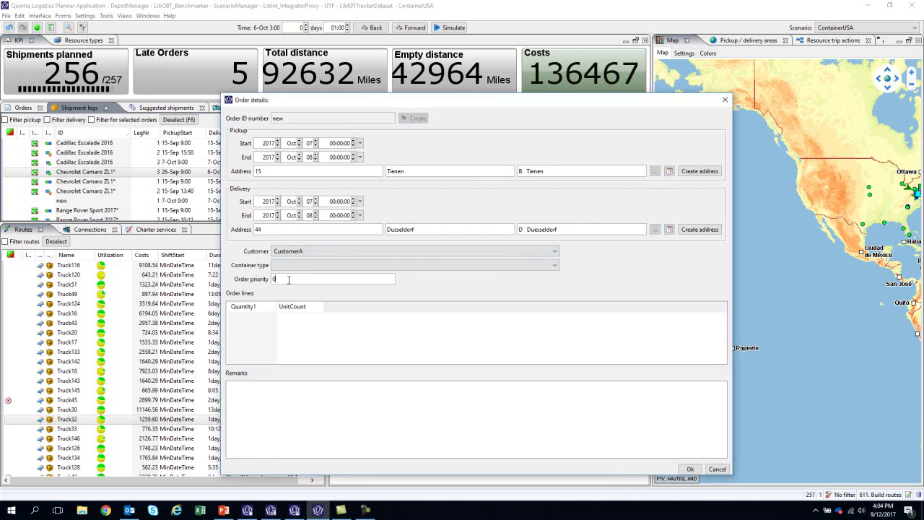
pyautogui.write('1')
# Step: Add an order line with Quantity1 set to 10 and save the new order
pyautogui.rightClick(235, 335)
pyautogui.click(268, 355)
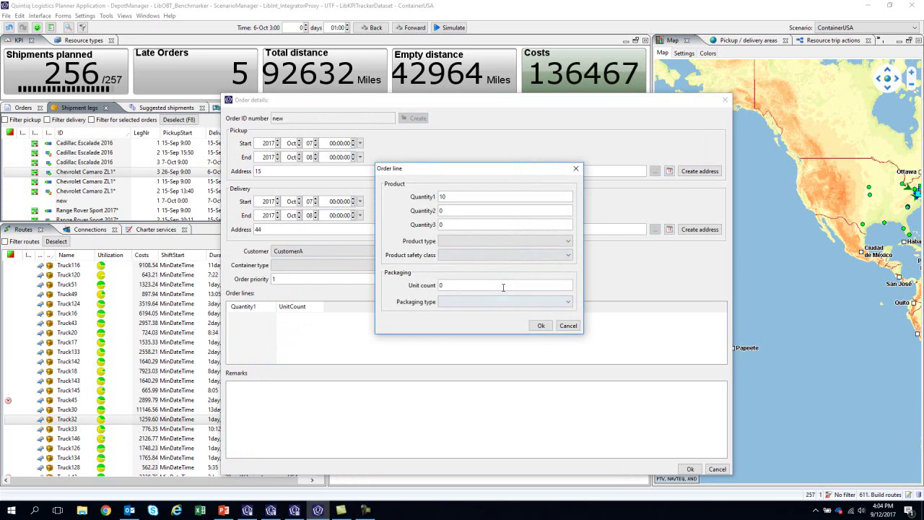
pyautogui.click(537, 325)
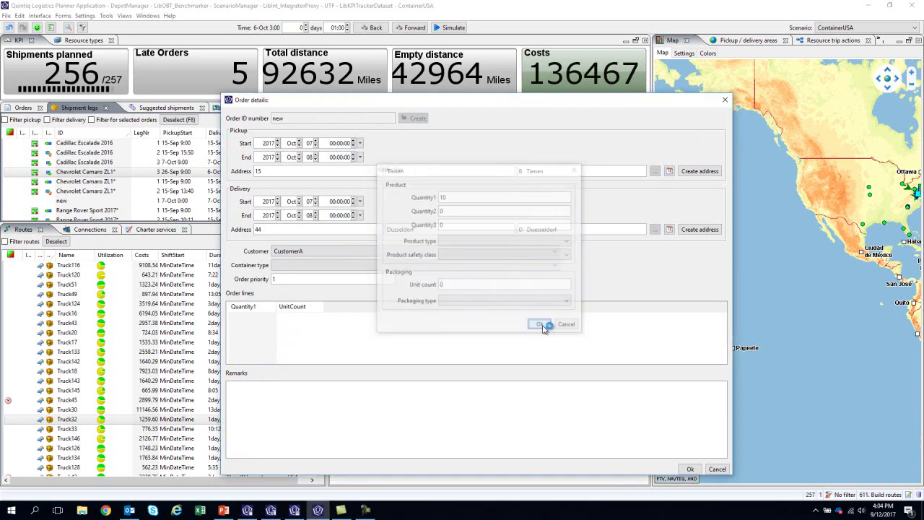
pyautogui.click(690, 470)
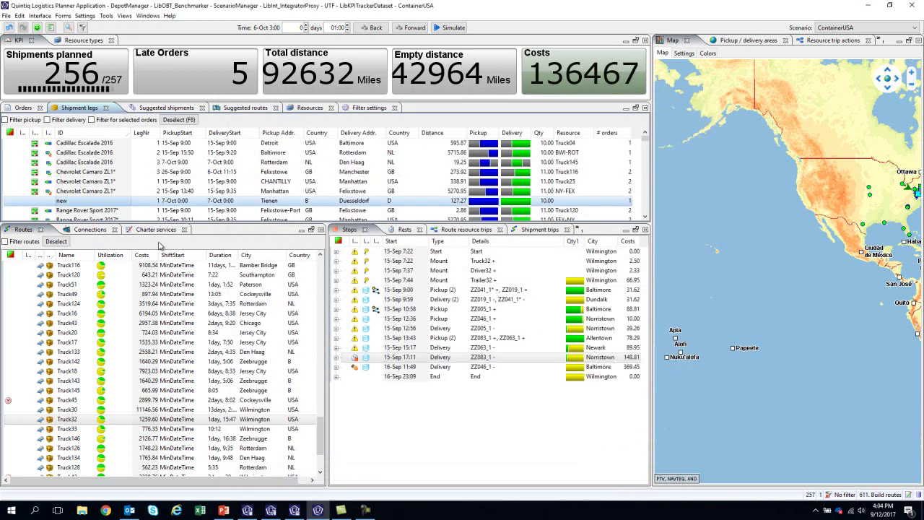